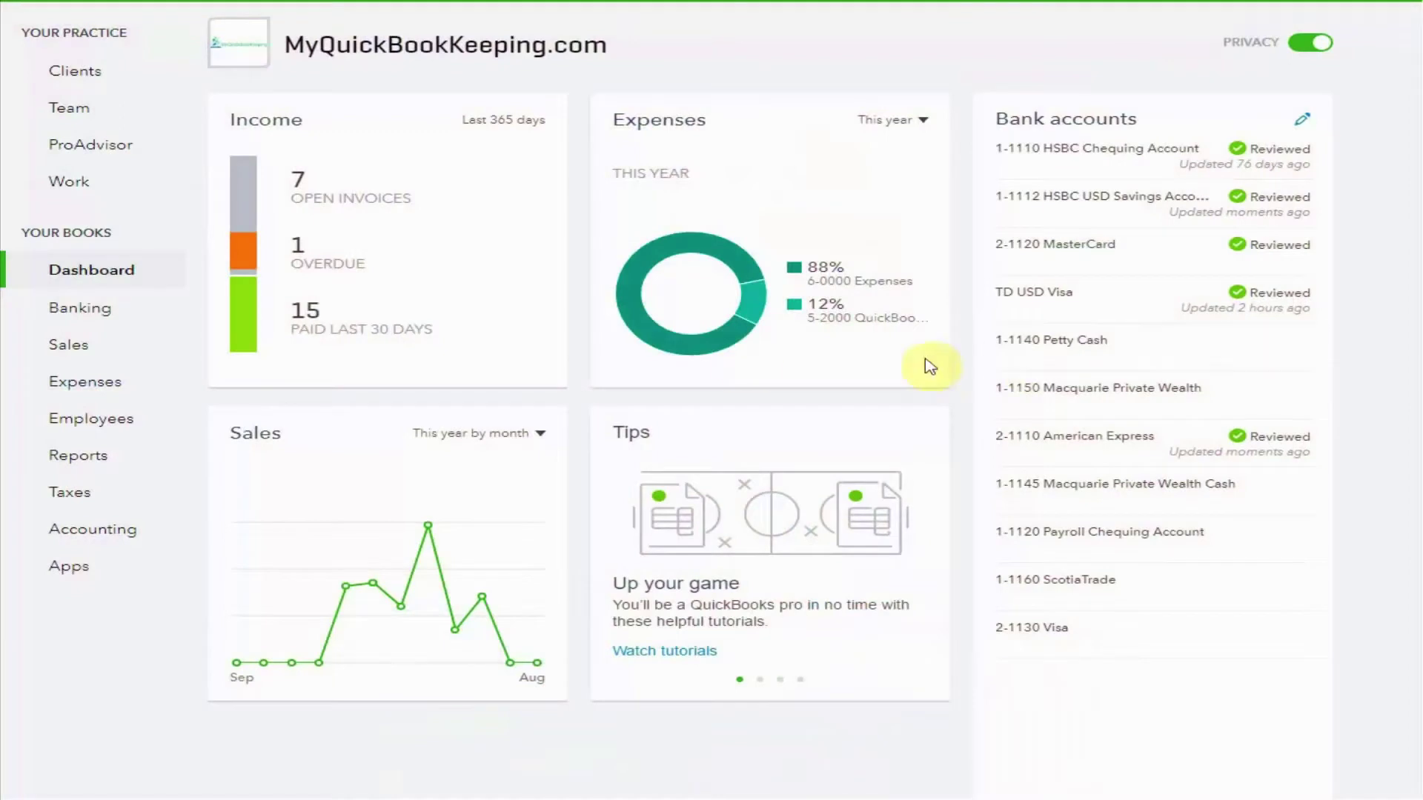
- Open the Balance Sheet - Today report and set its start date to 01-03-2017
{"action": "left_click", "coordinate": [74, 456]}
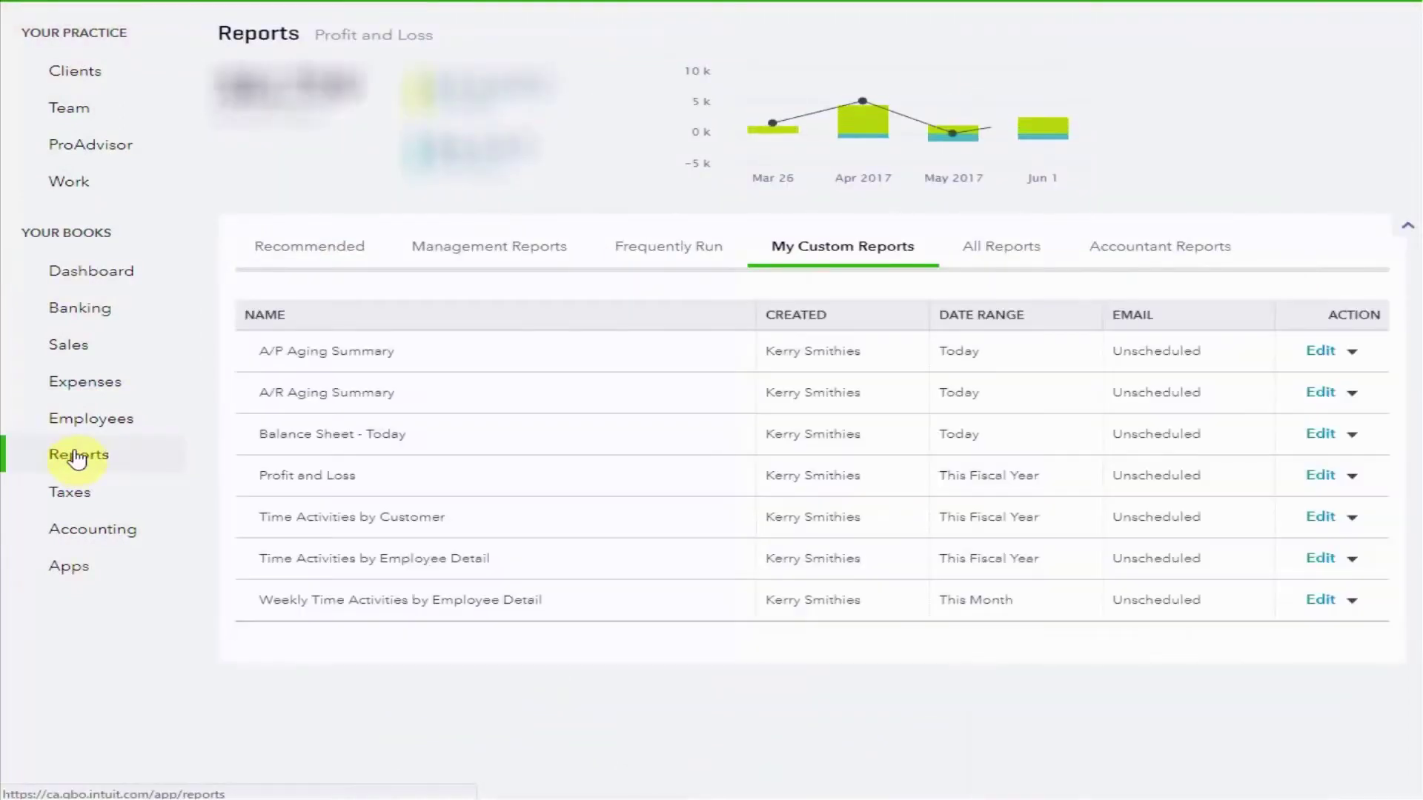
{"action": "left_click", "coordinate": [312, 437]}
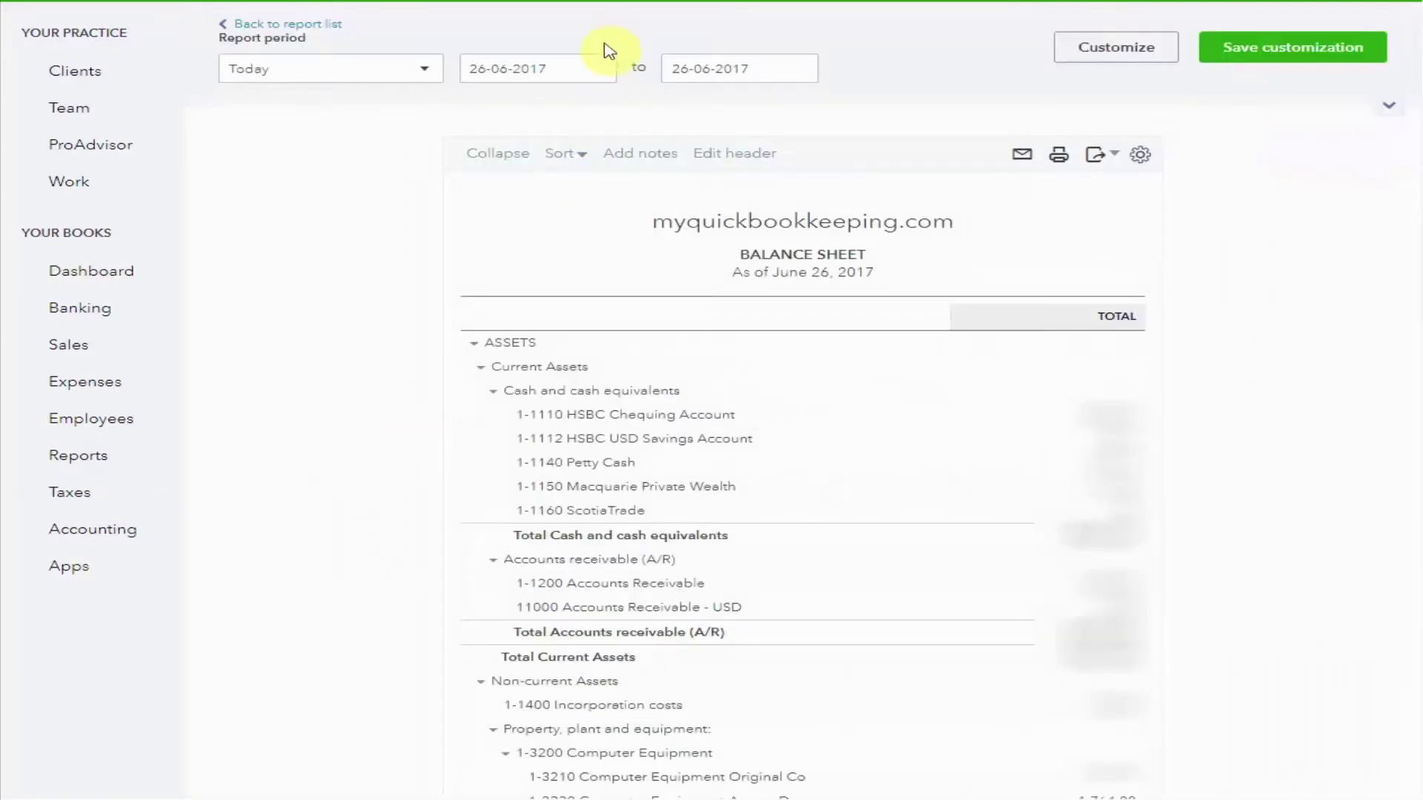
{"action": "left_click", "coordinate": [519, 69]}
{"action": "left_click", "coordinate": [478, 119]}
{"action": "left_click", "coordinate": [477, 120]}
{"action": "left_click", "coordinate": [478, 121]}
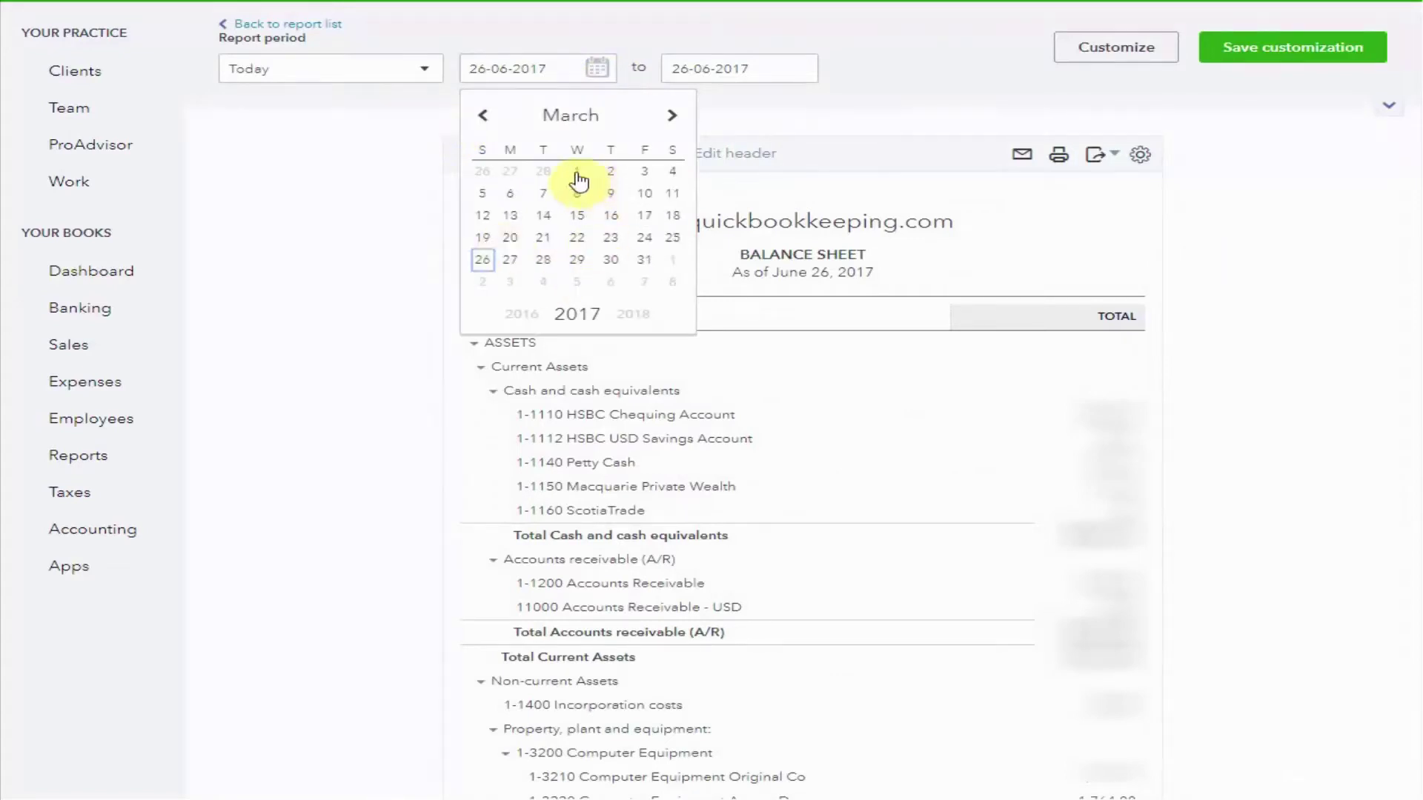
{"action": "left_click", "coordinate": [576, 172]}
- Set the report end date to 31-05-2017 and bring up its customization settings
{"action": "left_click", "coordinate": [801, 77]}
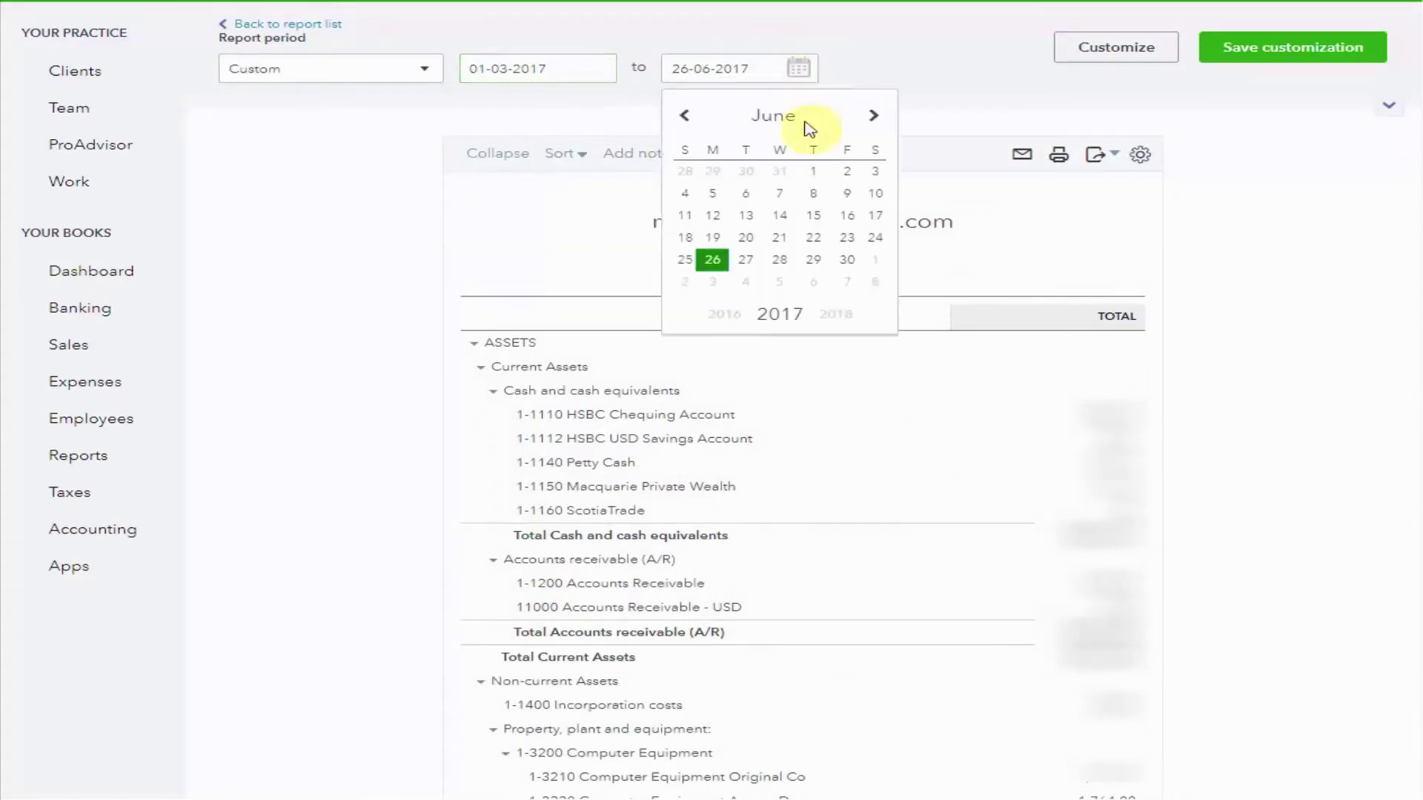
{"action": "left_click", "coordinate": [780, 172]}
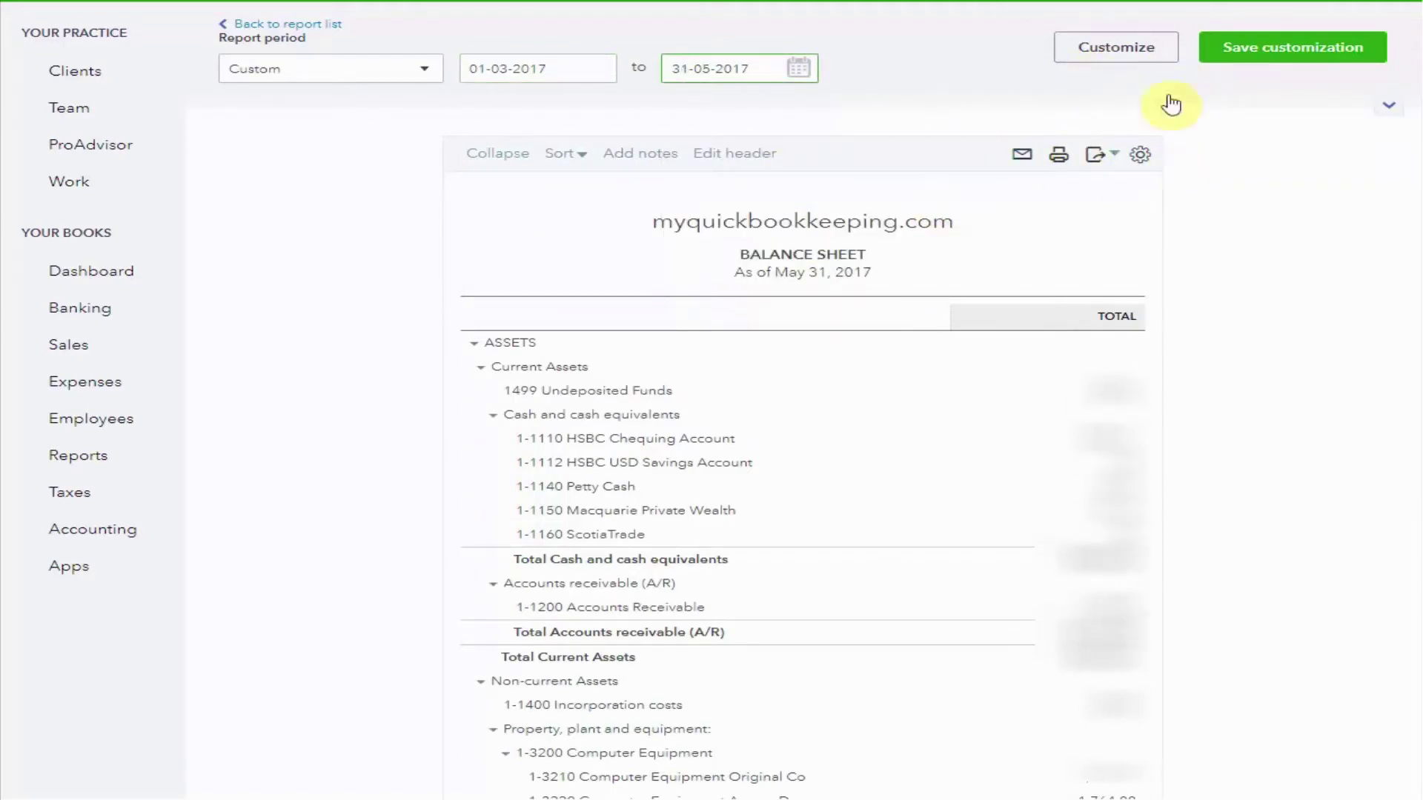
{"action": "left_click", "coordinate": [1156, 49]}
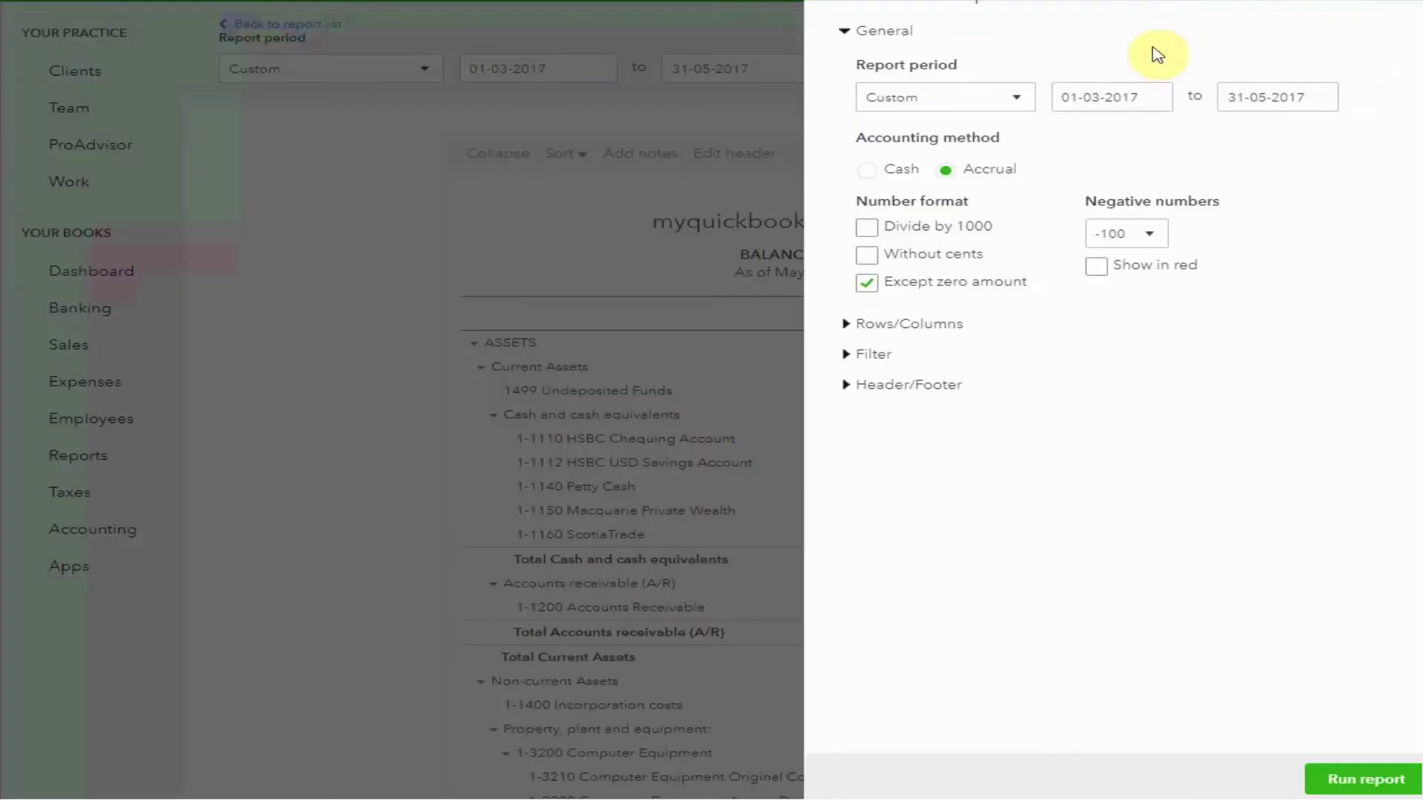
- Re-run the balance sheet and check that 2200 GST Payable shows 135.56
{"action": "left_click", "coordinate": [1352, 780]}
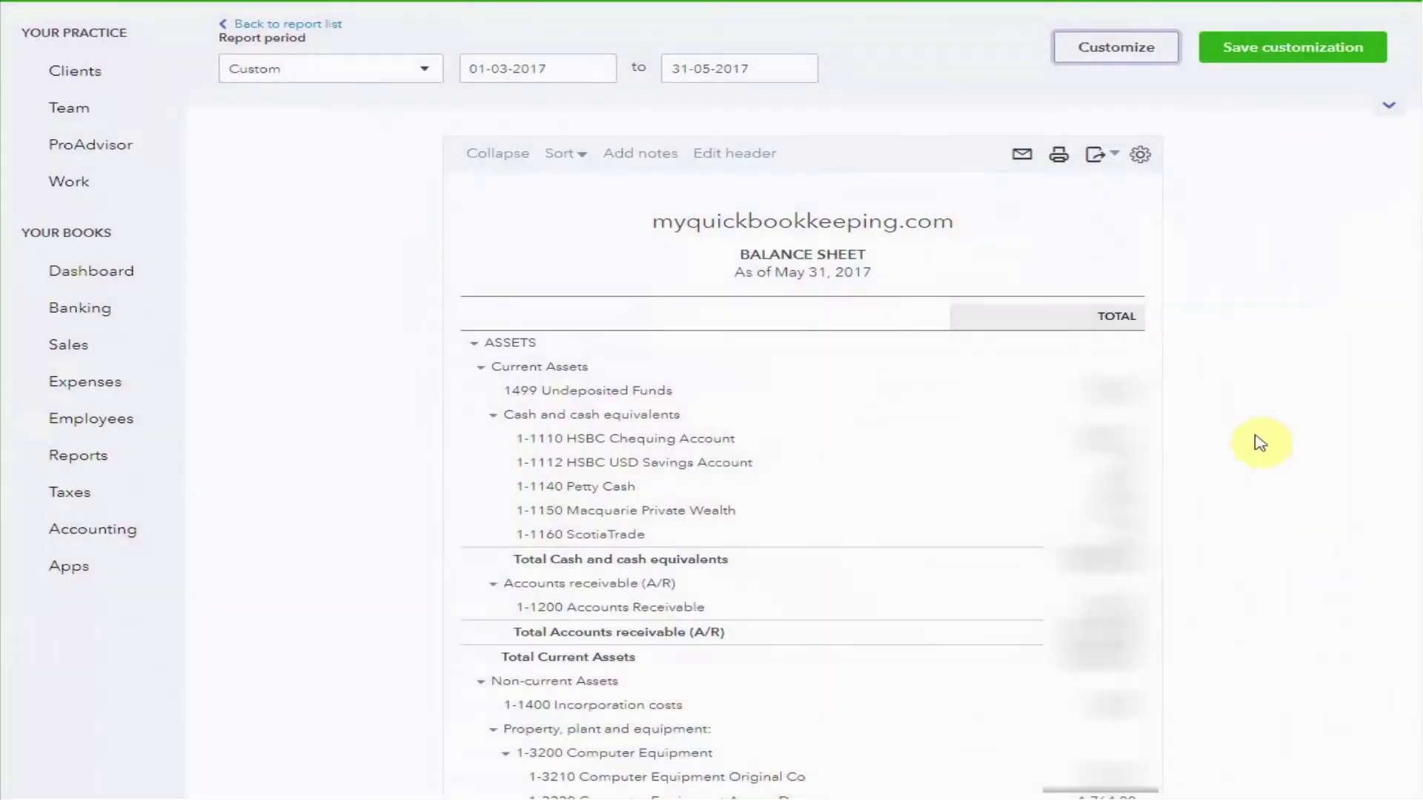
{"action": "scroll", "coordinate": [1287, 401], "scroll_direction": "down", "scroll_amount": 5}
{"action": "scroll", "coordinate": [1287, 401], "scroll_direction": "down", "scroll_amount": 2}
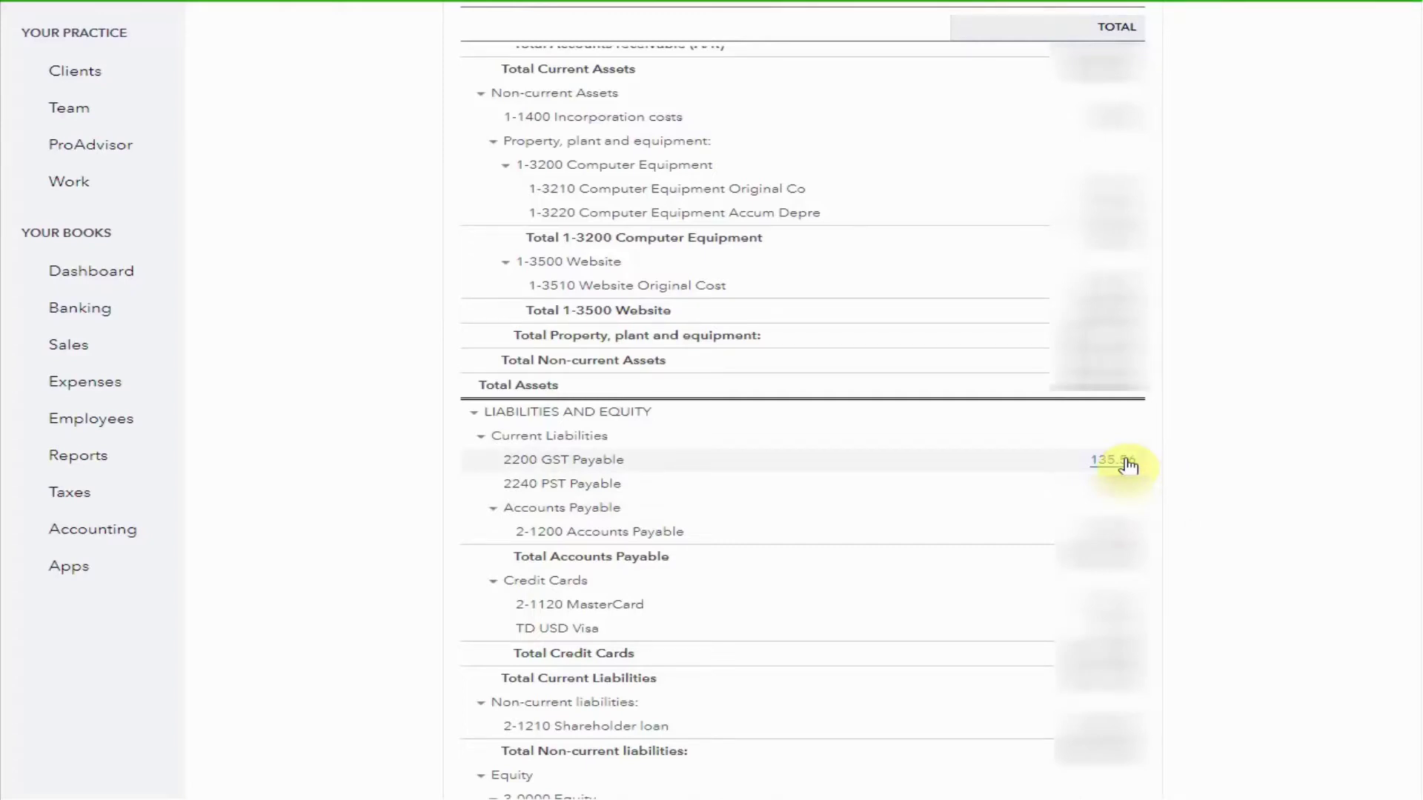
{"action": "scroll", "coordinate": [1128, 465], "scroll_direction": "up", "scroll_amount": 7}
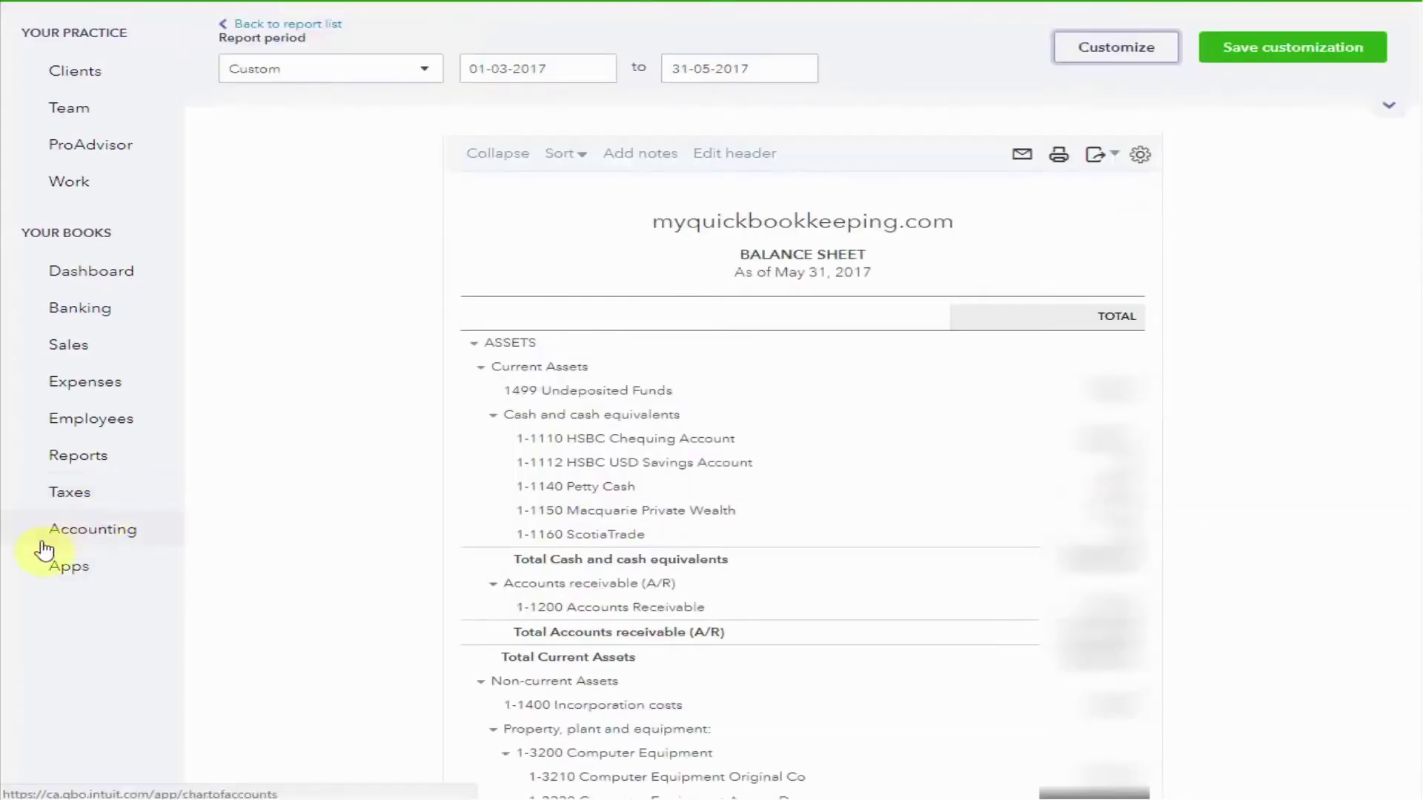
- In Taxes, view the Minister of Finance agency, then return to Receiver General
{"action": "left_click", "coordinate": [83, 494]}
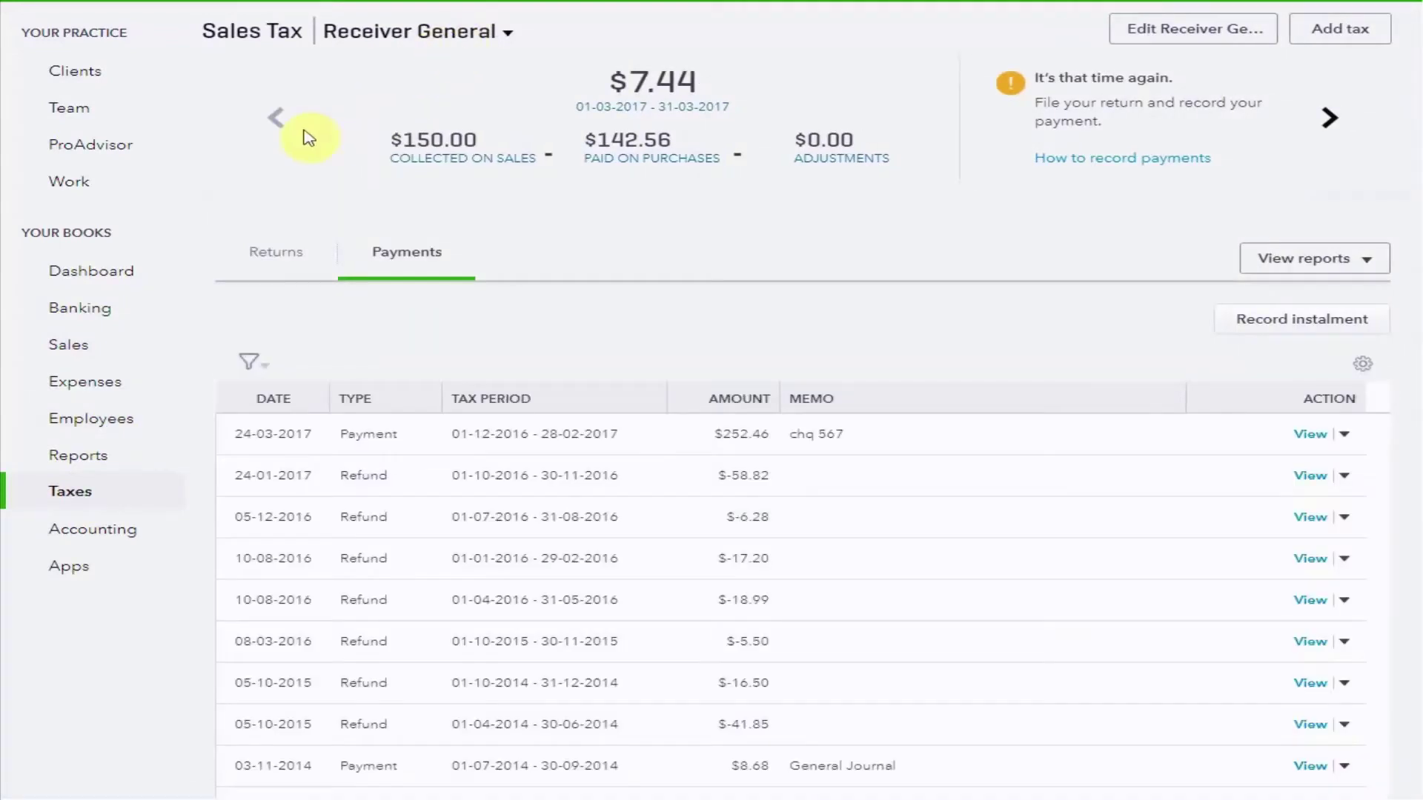
{"action": "left_click", "coordinate": [1328, 119]}
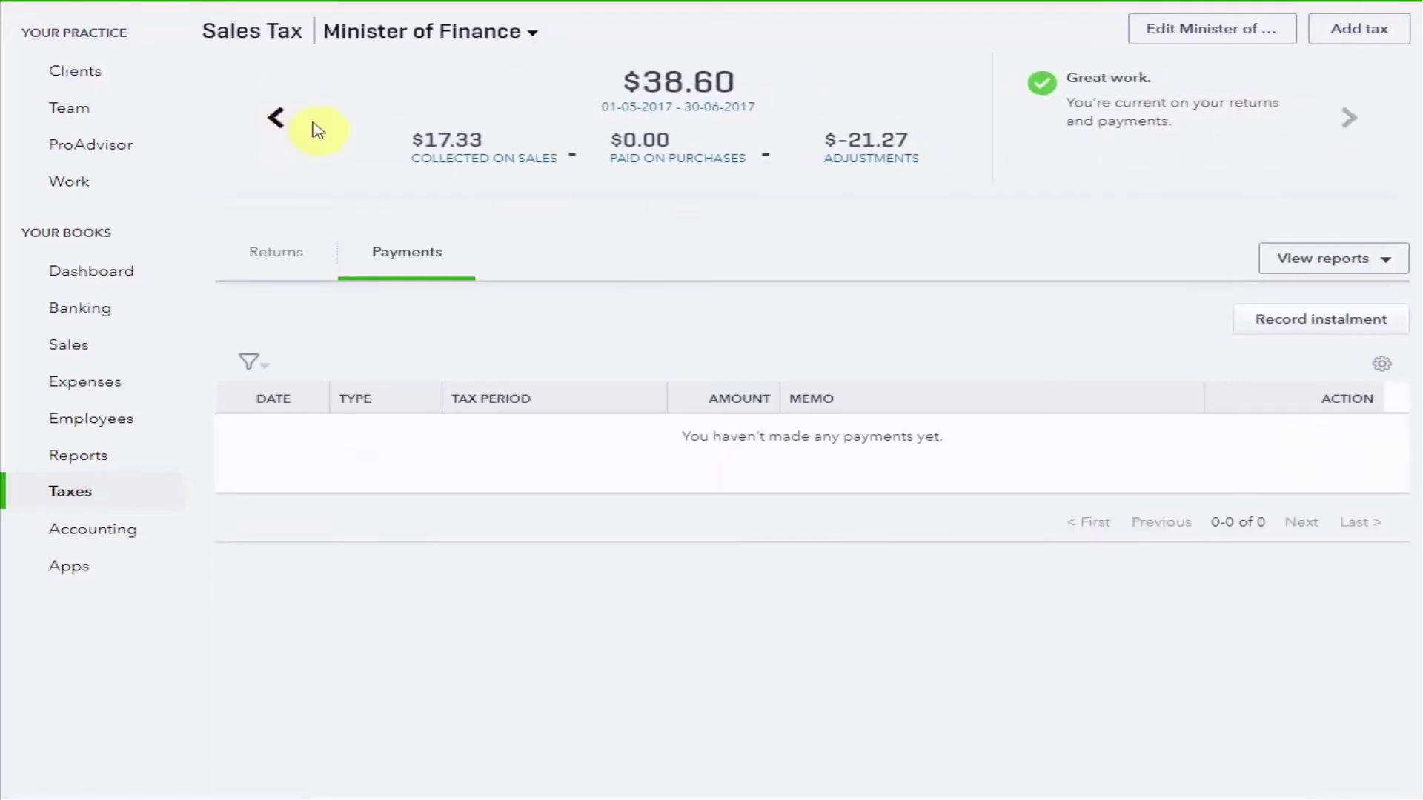
{"action": "left_click", "coordinate": [274, 119]}
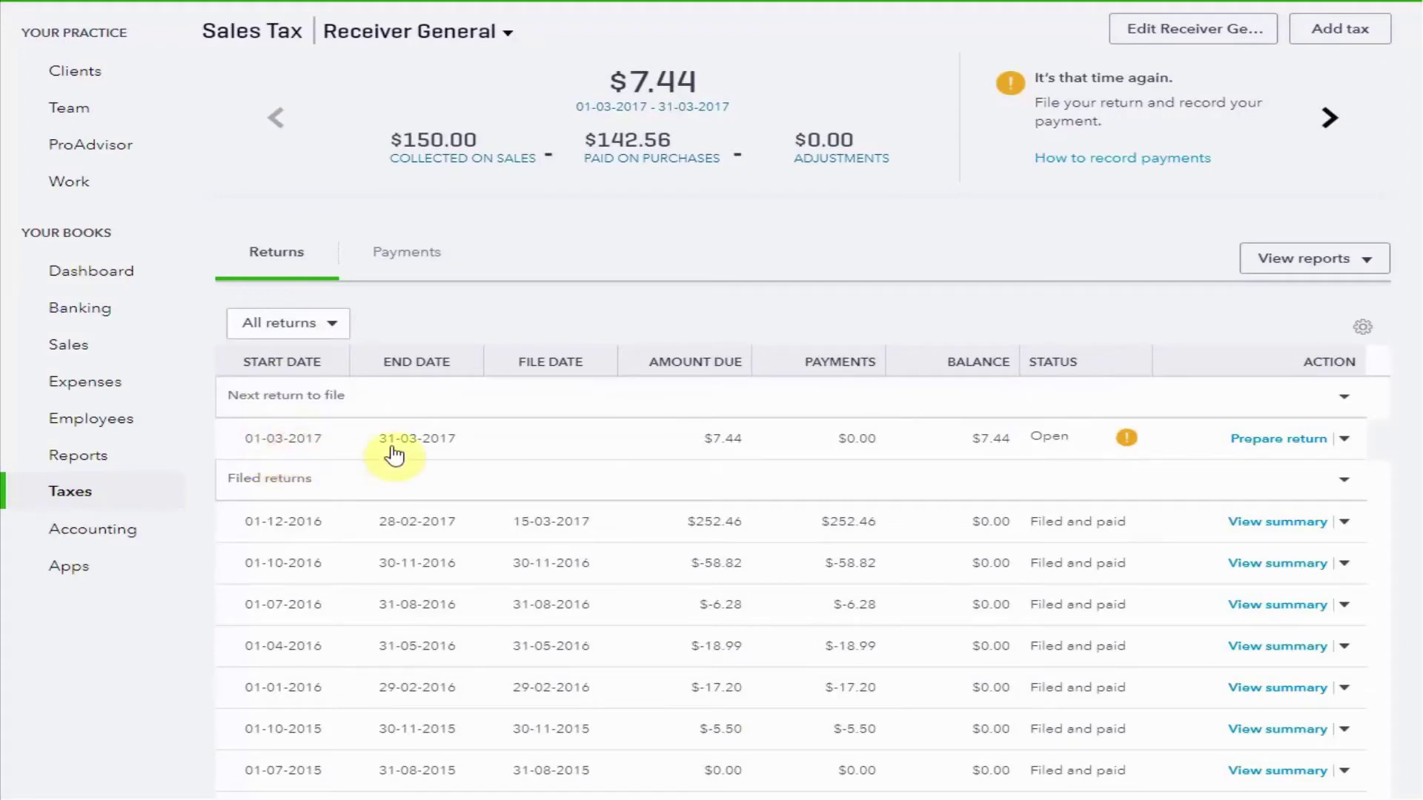
- Prepare the Receiver General return with an end date of 31-05-2017
{"action": "left_click", "coordinate": [1265, 441]}
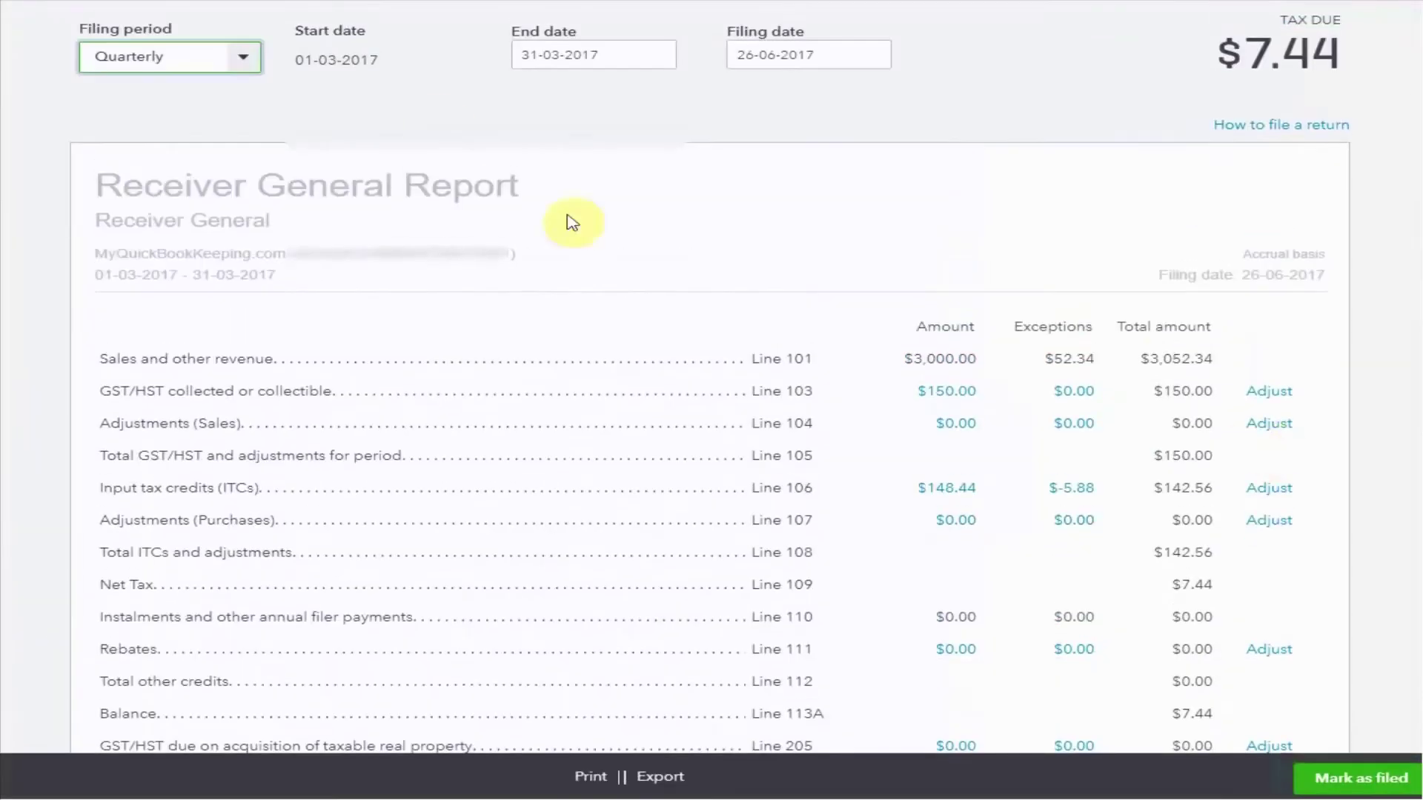
{"action": "left_click", "coordinate": [657, 53]}
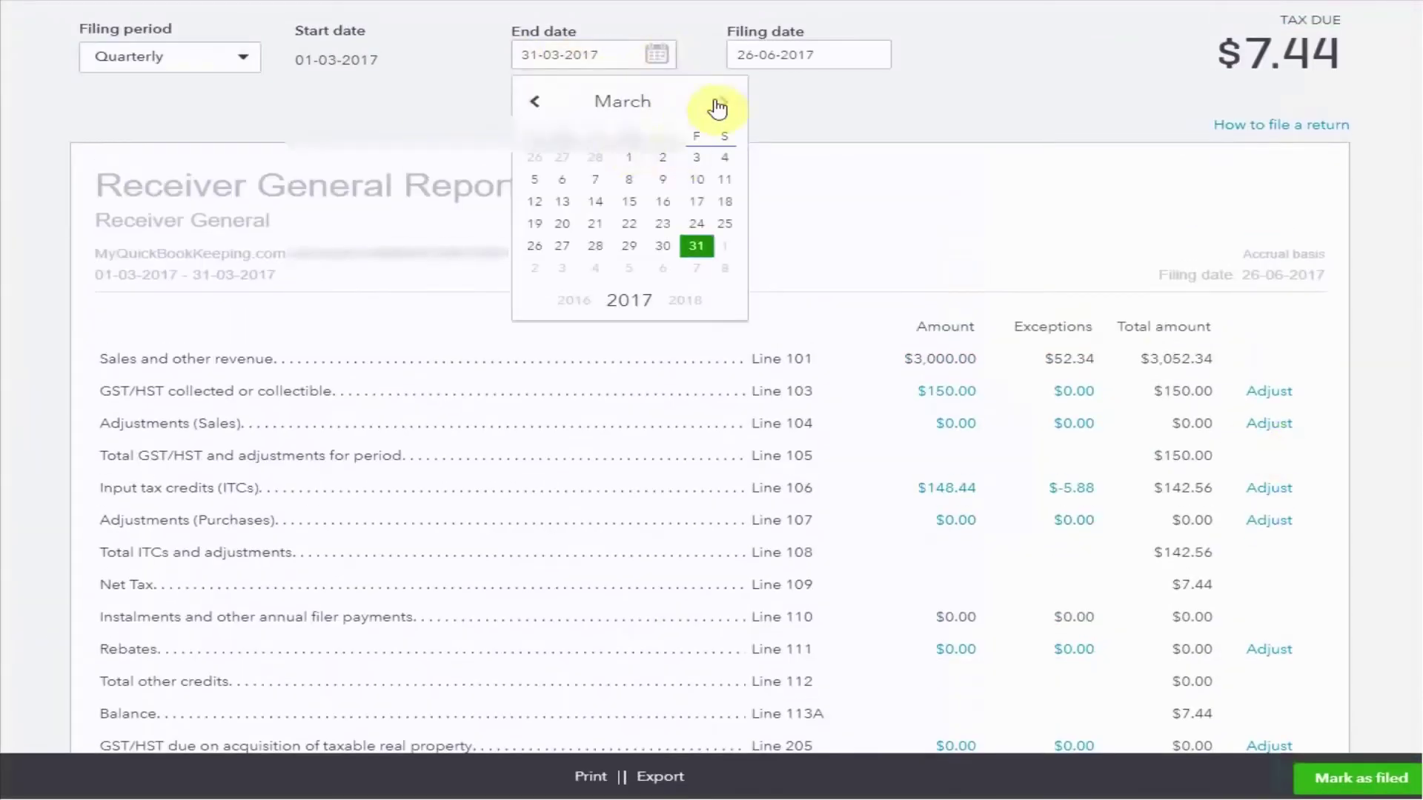
{"action": "left_click", "coordinate": [715, 102]}
{"action": "left_click", "coordinate": [715, 102]}
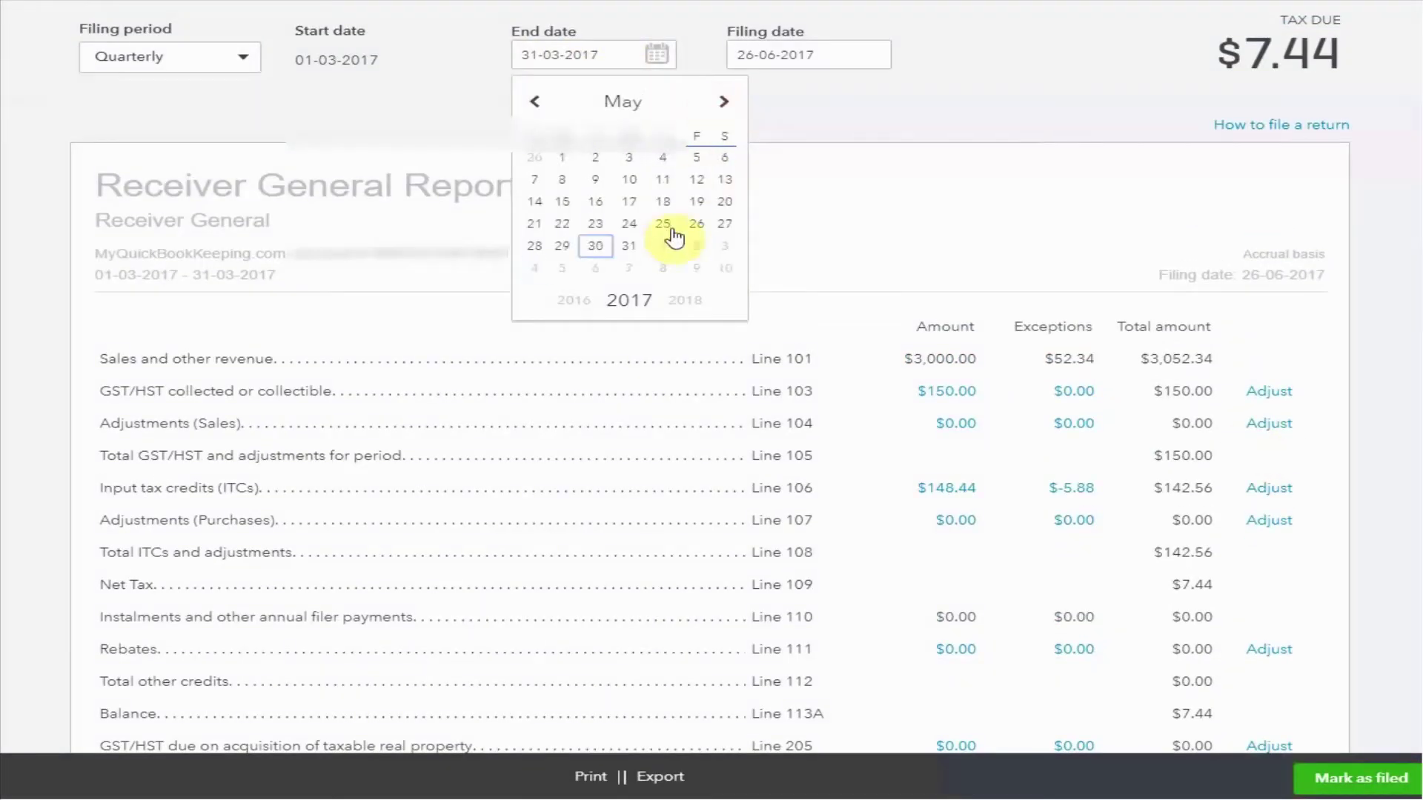
{"action": "left_click", "coordinate": [631, 248]}
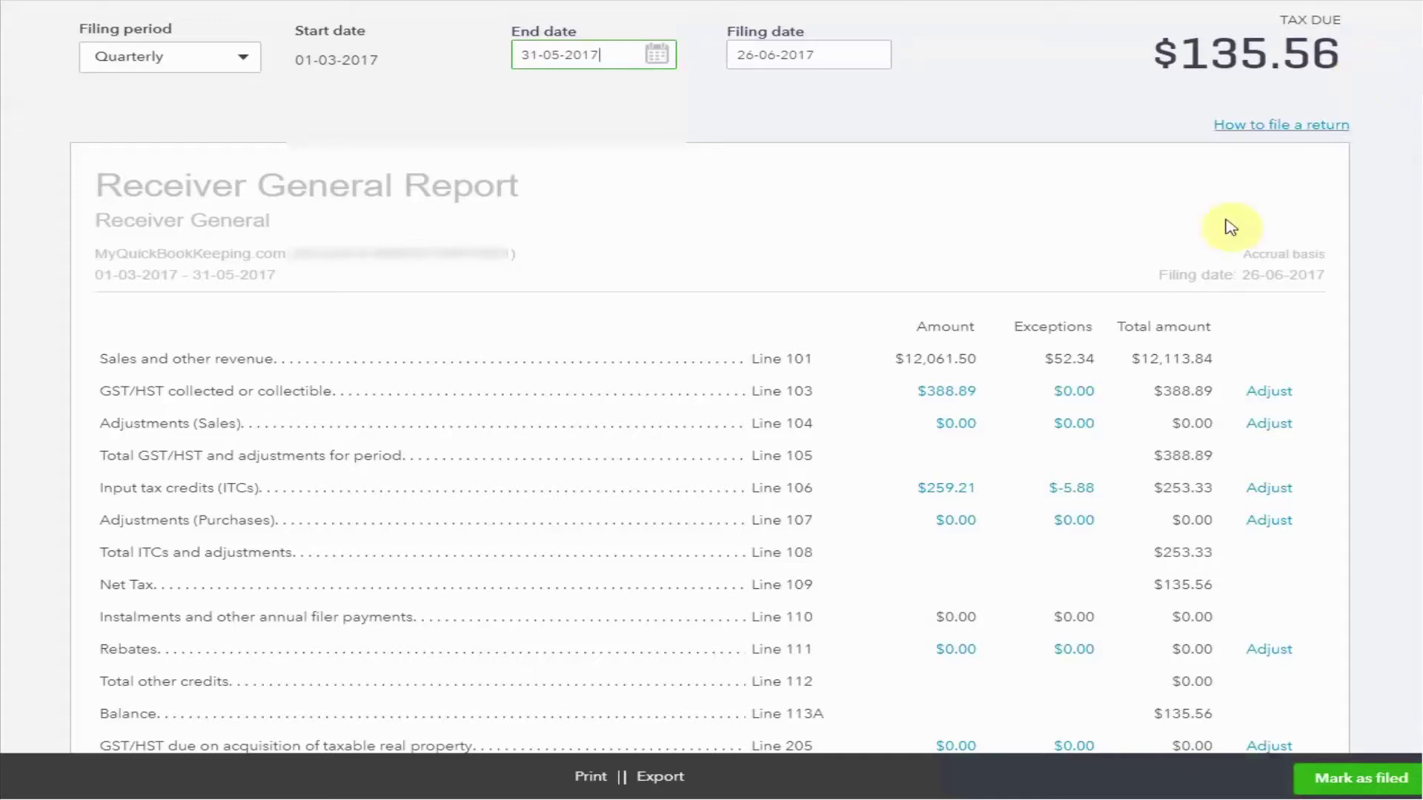
- Review the $135.56 due and mark the March–May 2017 return as filed
{"action": "scroll", "coordinate": [1200, 271], "scroll_direction": "down", "scroll_amount": 1}
{"action": "scroll", "coordinate": [1202, 272], "scroll_direction": "down", "scroll_amount": 2}
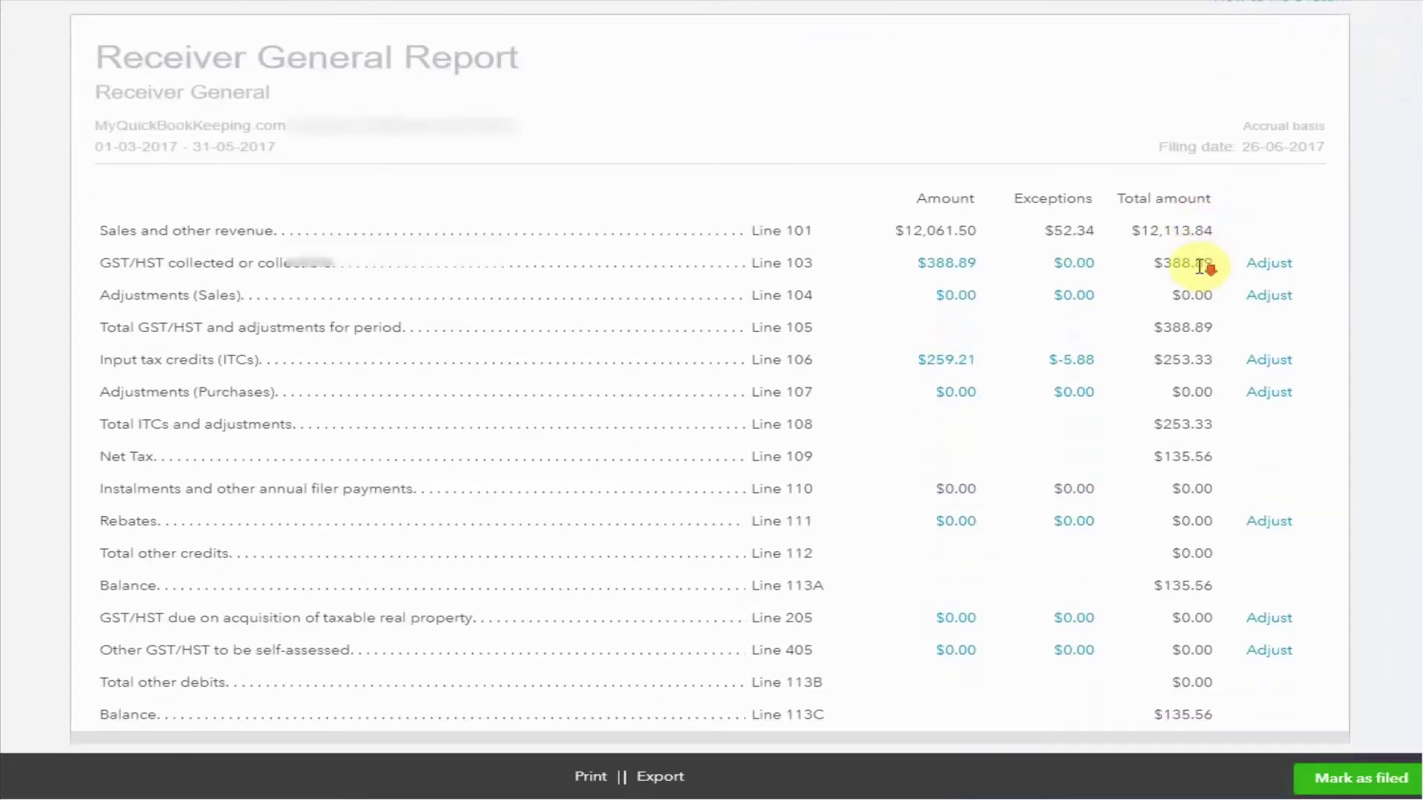
{"action": "left_click", "coordinate": [1380, 790]}
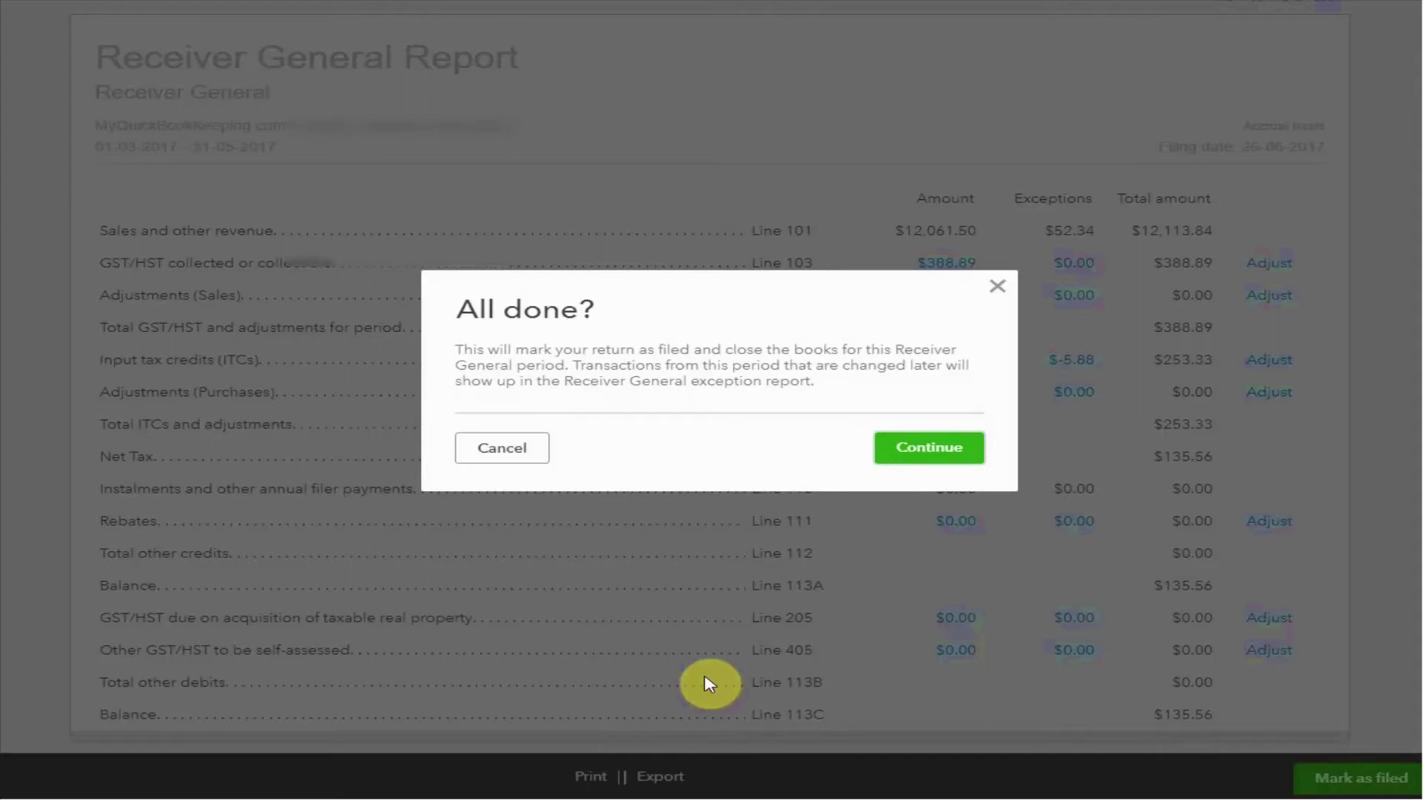
{"action": "left_click", "coordinate": [918, 453]}
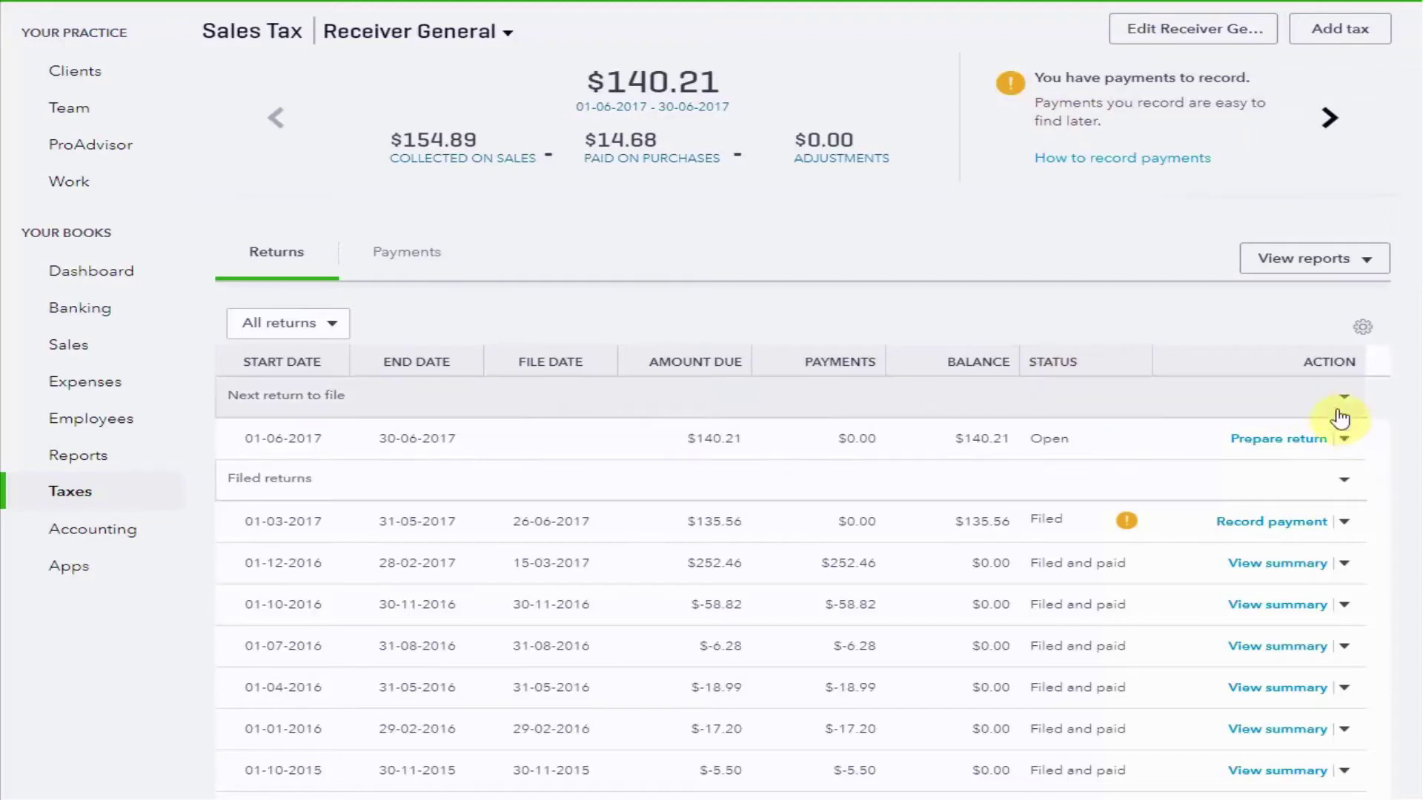
- View the summary of the filed 01-03-2017 to 31-05-2017 return
{"action": "left_click", "coordinate": [1344, 442]}
{"action": "left_click", "coordinate": [1219, 468]}
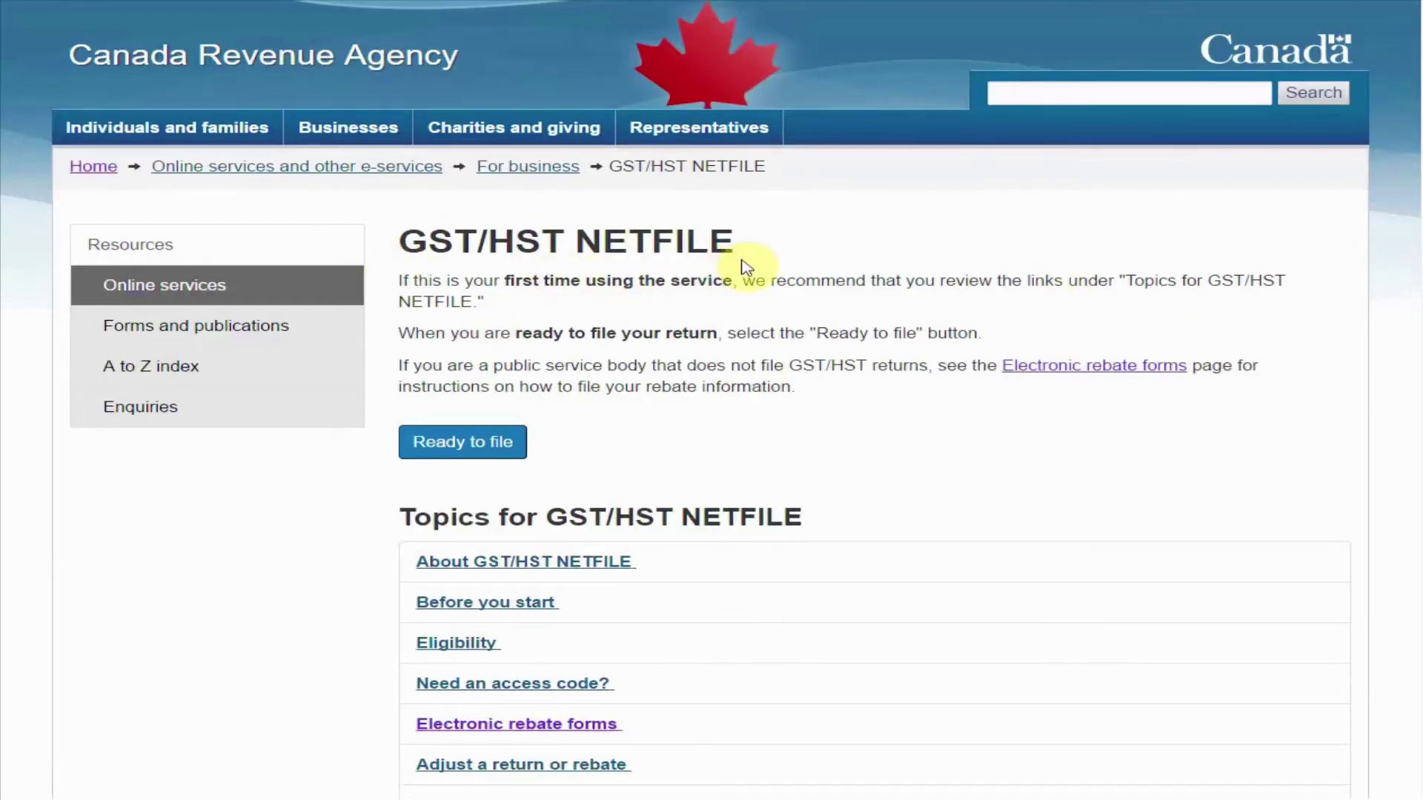
- Start NETFILE filing and continue past the check list to the return form
{"action": "left_click", "coordinate": [468, 444]}
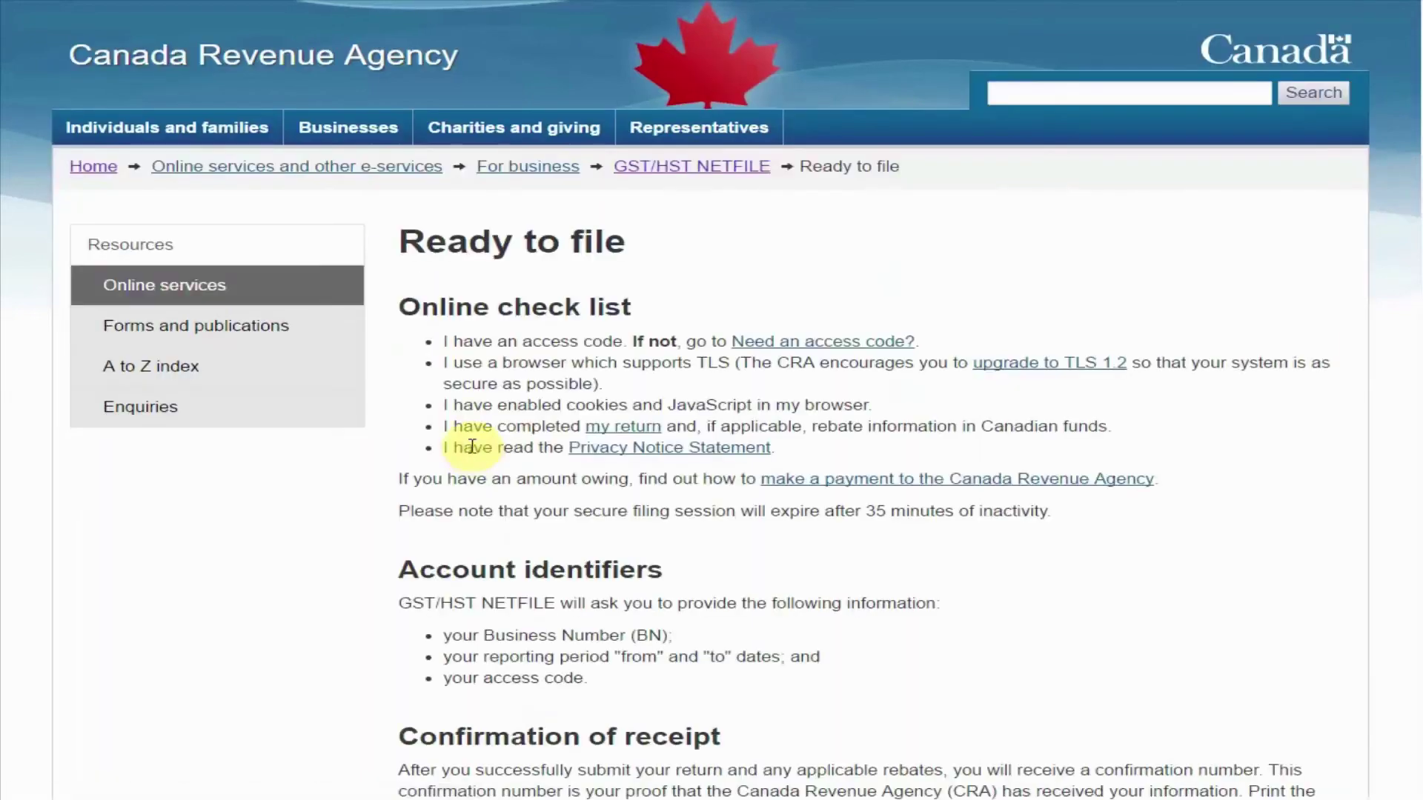
{"action": "scroll", "coordinate": [860, 400], "scroll_direction": "down", "scroll_amount": 4}
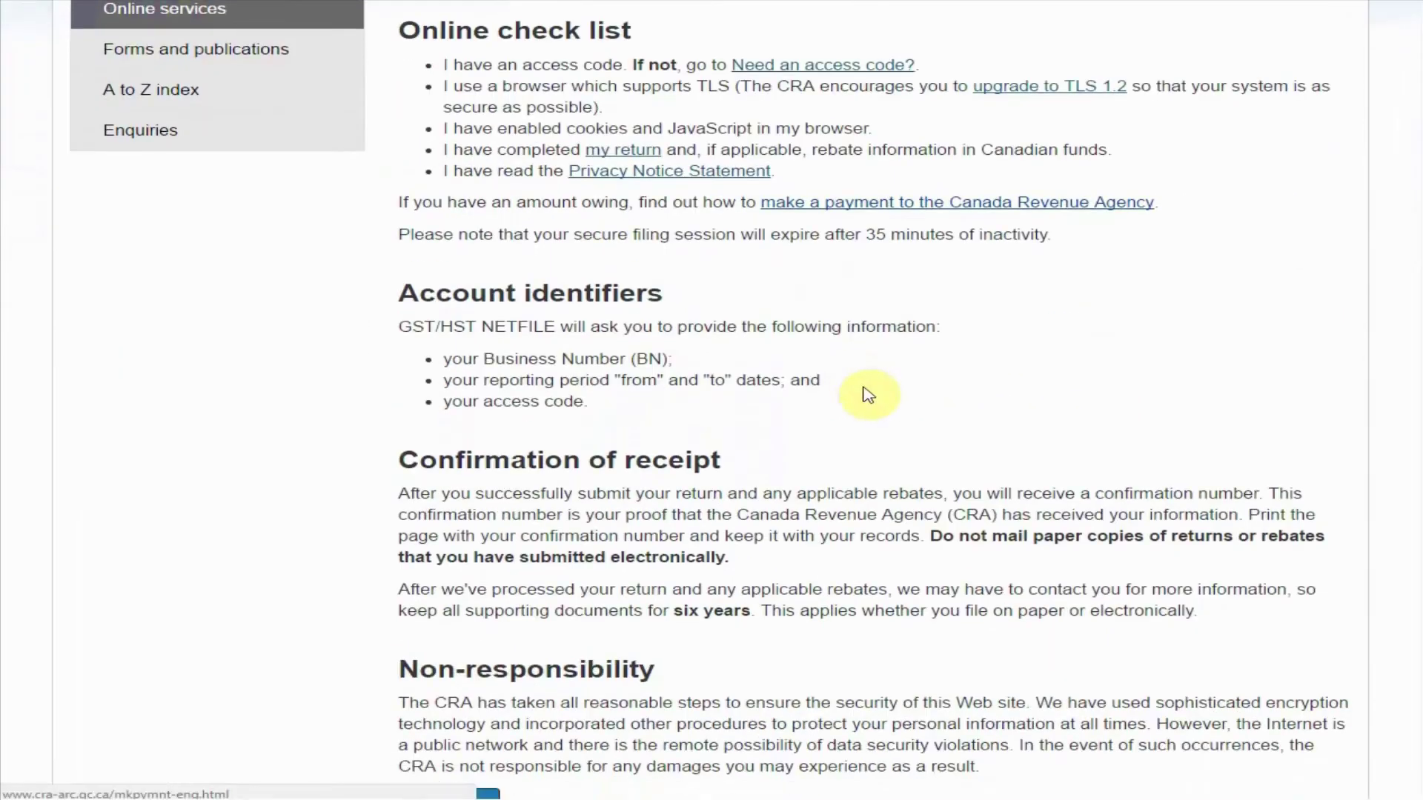
{"action": "scroll", "coordinate": [869, 394], "scroll_direction": "down", "scroll_amount": 5}
{"action": "left_click", "coordinate": [447, 443]}
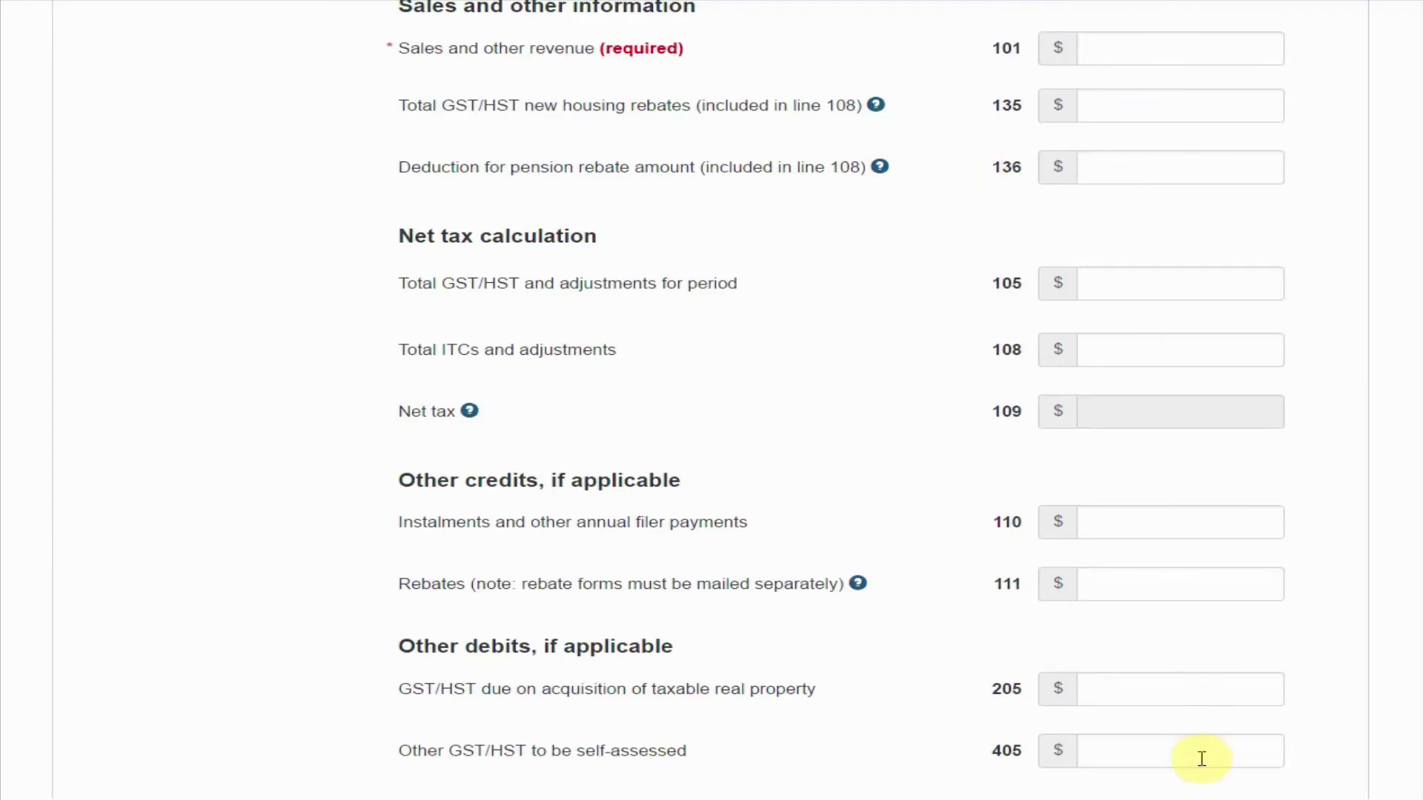
- Calculate the $135.56 owing, confirm payment by due date, certify, and submit the return
{"action": "scroll", "coordinate": [1211, 696], "scroll_direction": "down", "scroll_amount": 4}
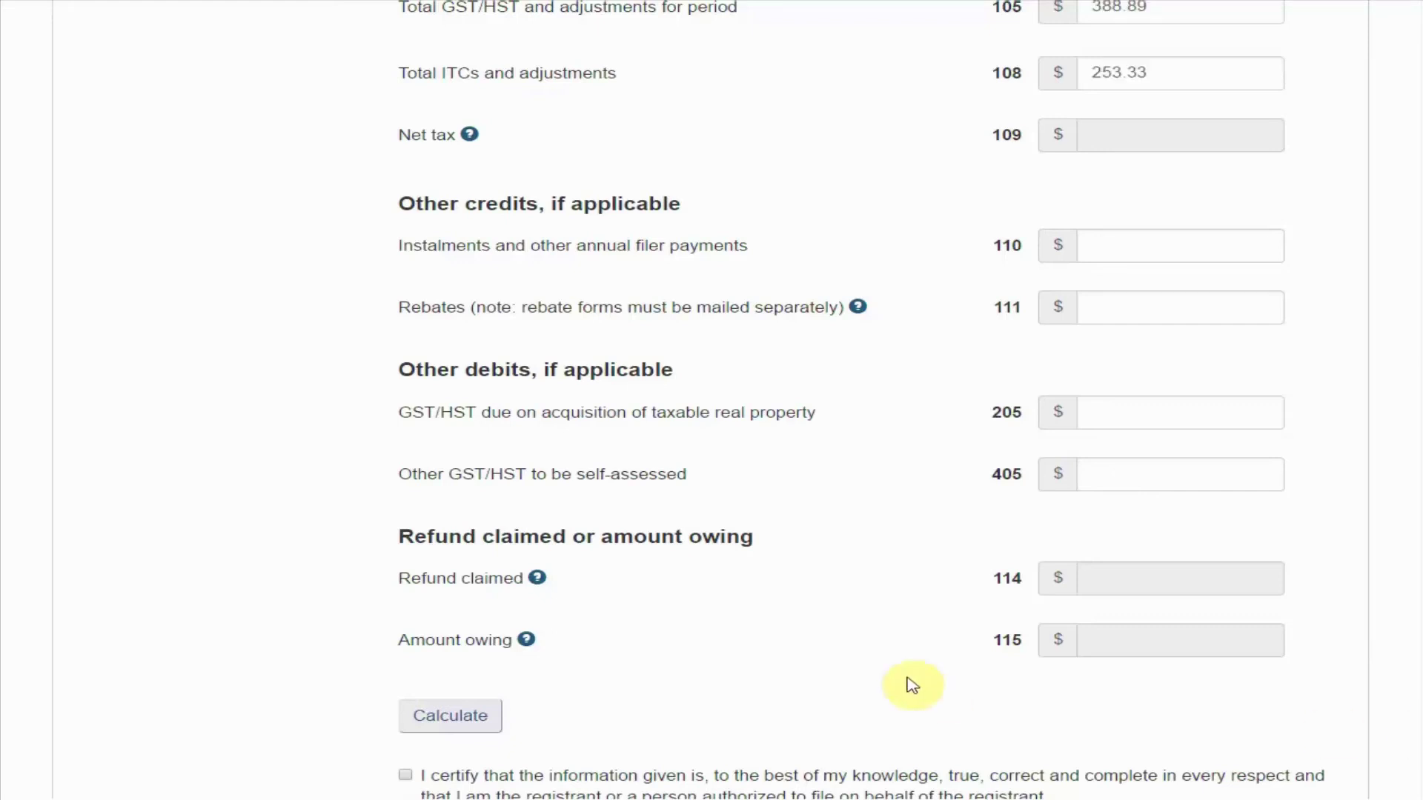
{"action": "left_click", "coordinate": [459, 730]}
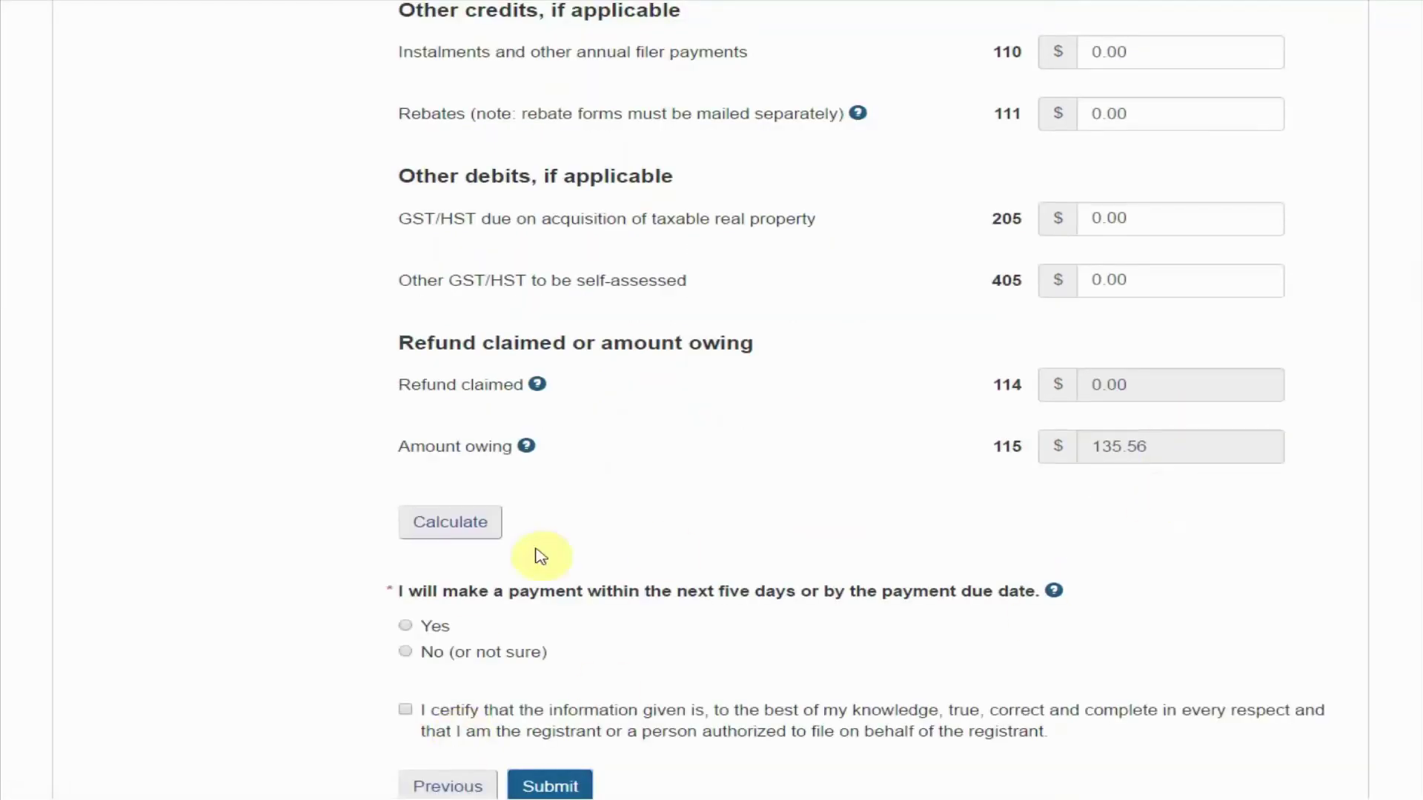
{"action": "left_click", "coordinate": [404, 626]}
{"action": "left_click", "coordinate": [405, 710]}
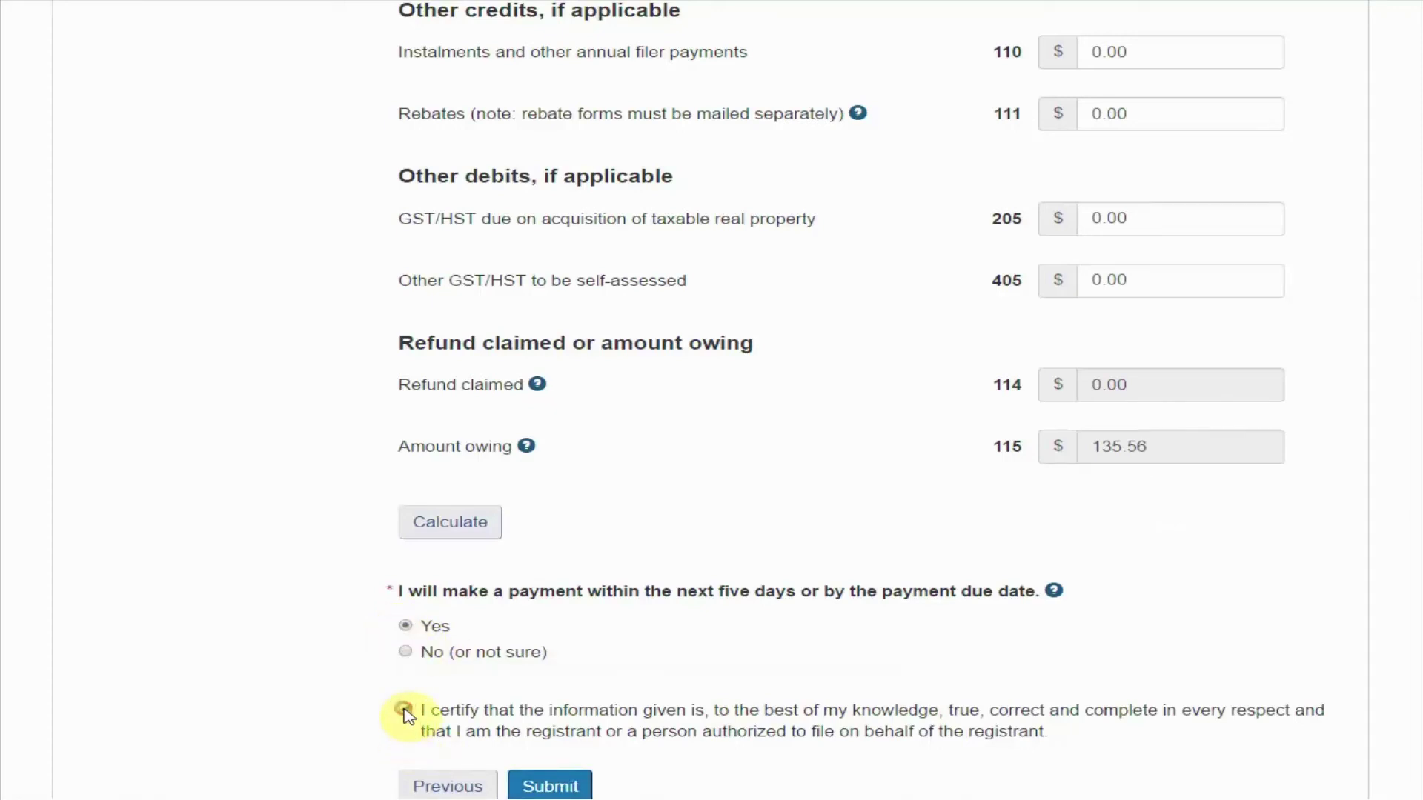
{"action": "left_click", "coordinate": [563, 787]}
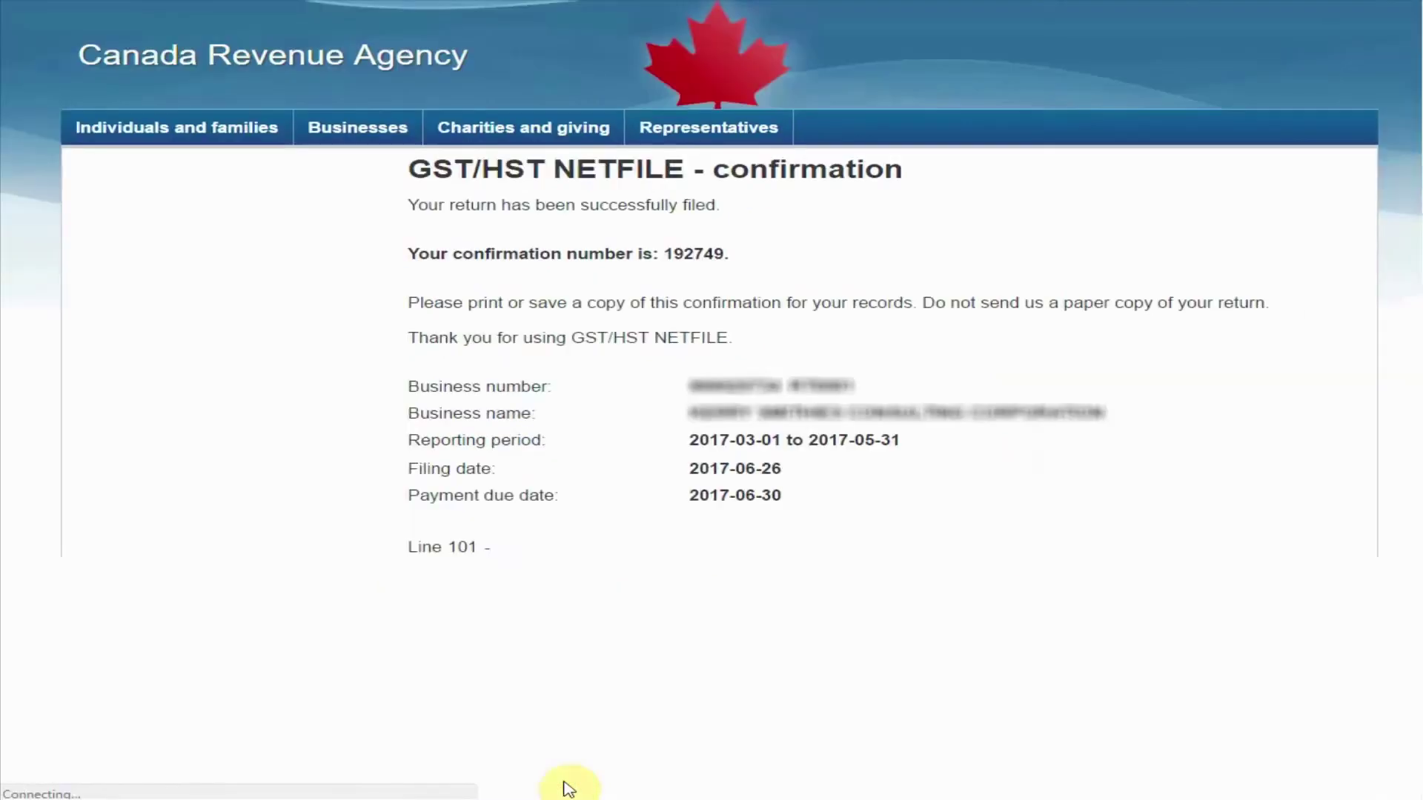